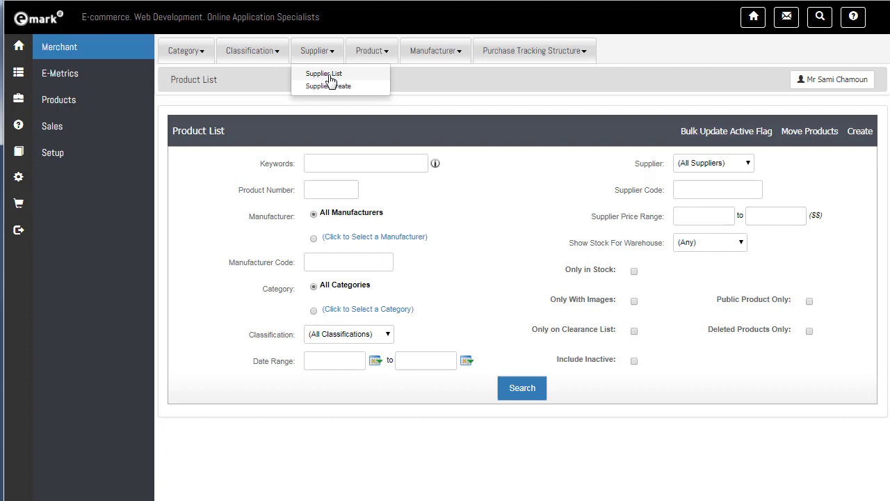
Open the vendor mapping of supplier XIT Distribution and list all of its manufacturer mappings with either status
{"action": "left_click", "coordinate": [328, 75]}
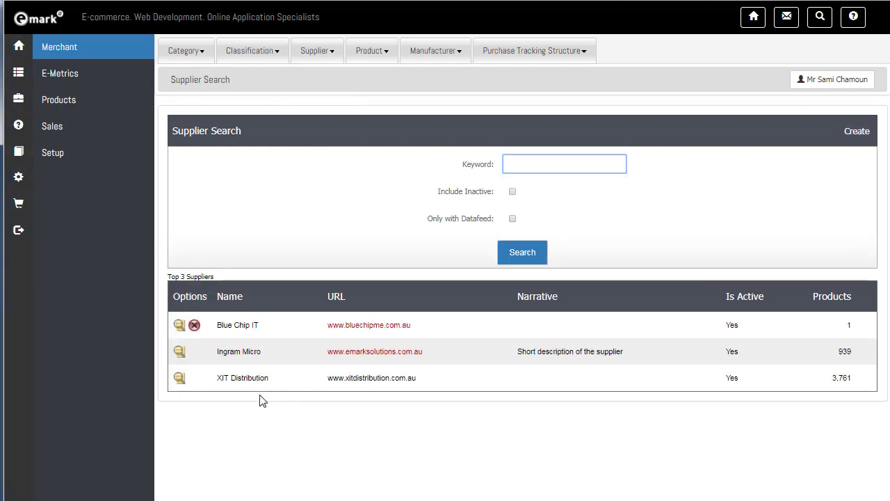
{"action": "left_click", "coordinate": [179, 379]}
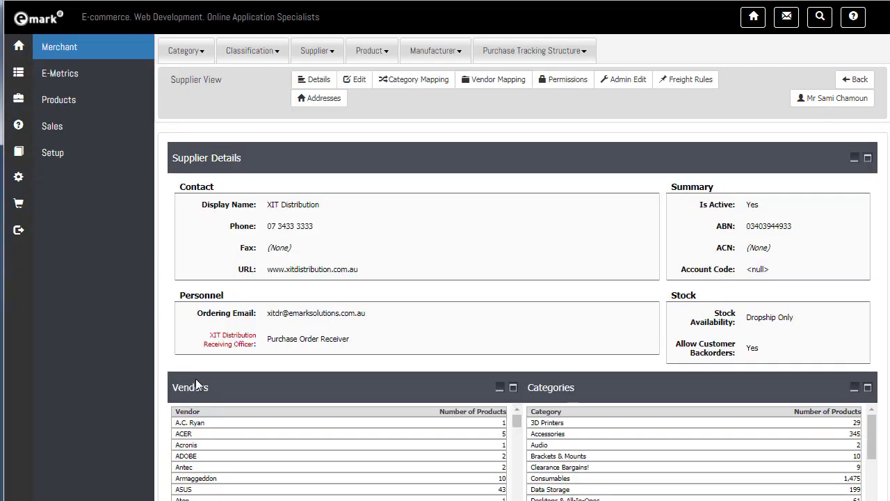
{"action": "left_click", "coordinate": [496, 85]}
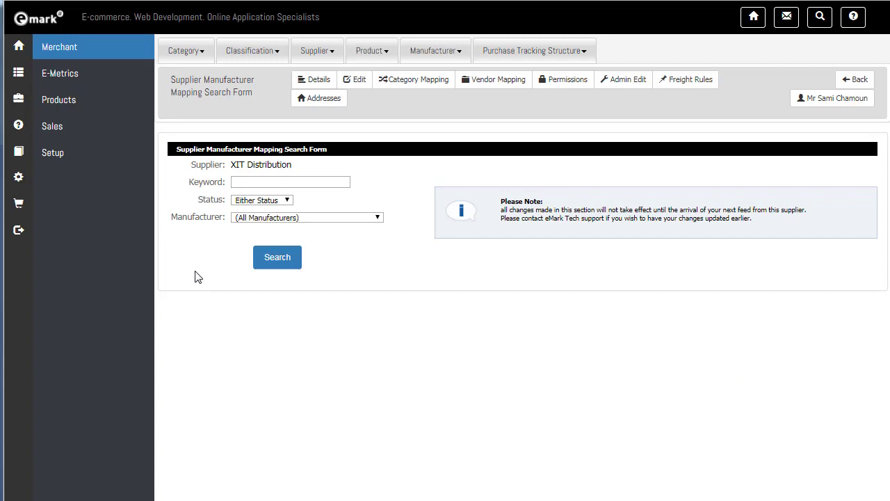
{"action": "left_click", "coordinate": [276, 259]}
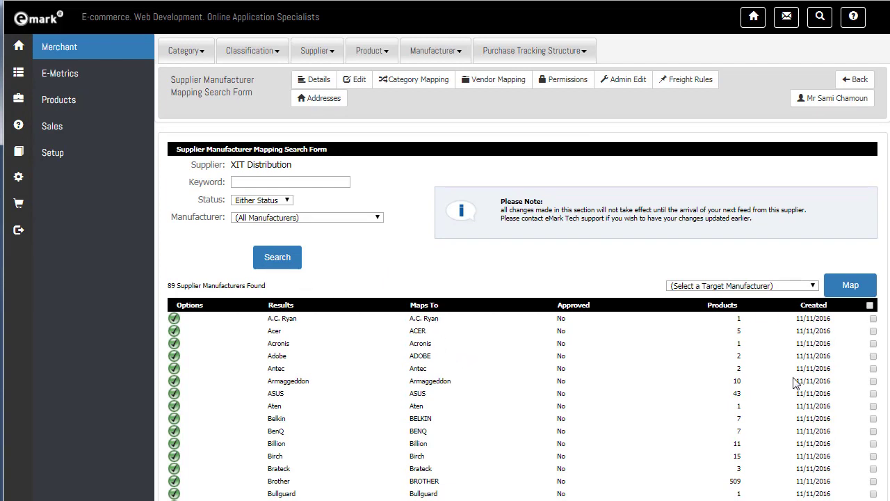
Examine the supplier manufacturer list, comparing each supplied name with the manufacturer it maps to and its approval status
{"action": "scroll", "coordinate": [632, 439], "scroll_direction": "down", "scroll_amount": 3}
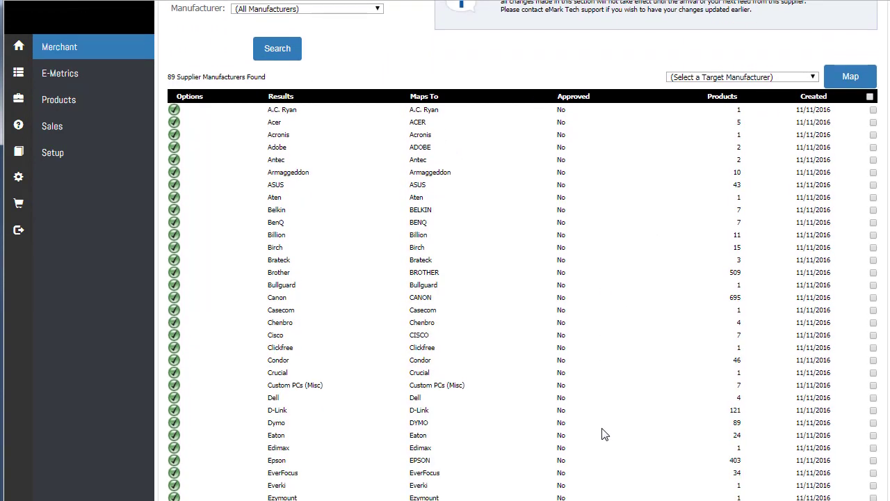
{"action": "scroll", "coordinate": [342, 207], "scroll_direction": "down", "scroll_amount": 1}
{"action": "scroll", "coordinate": [272, 174], "scroll_direction": "down", "scroll_amount": 1}
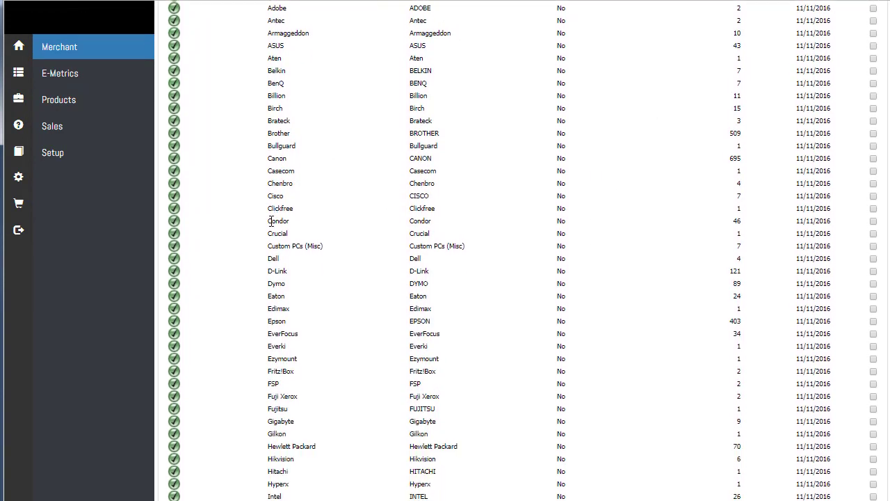
{"action": "scroll", "coordinate": [272, 224], "scroll_direction": "down", "scroll_amount": 2}
{"action": "scroll", "coordinate": [272, 227], "scroll_direction": "up", "scroll_amount": 6}
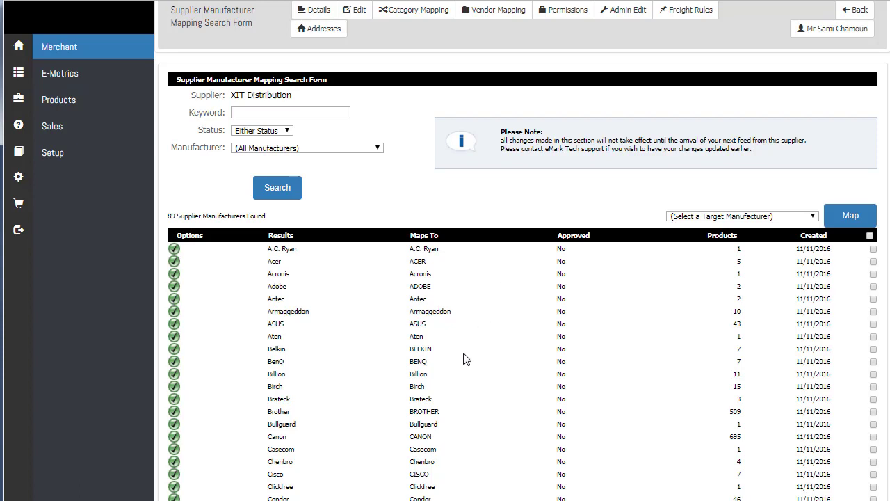
{"action": "scroll", "coordinate": [408, 371], "scroll_direction": "down", "scroll_amount": 3}
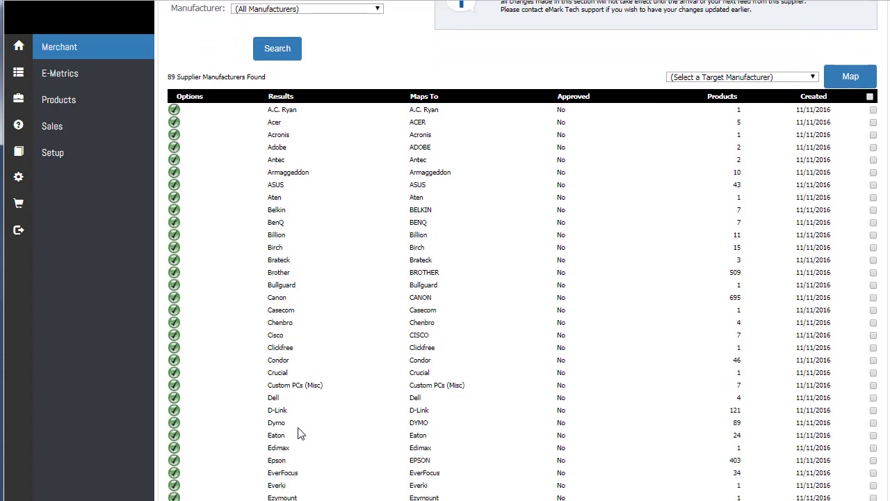
{"action": "scroll", "coordinate": [385, 467], "scroll_direction": "down", "scroll_amount": 1}
{"action": "scroll", "coordinate": [384, 467], "scroll_direction": "down", "scroll_amount": 3}
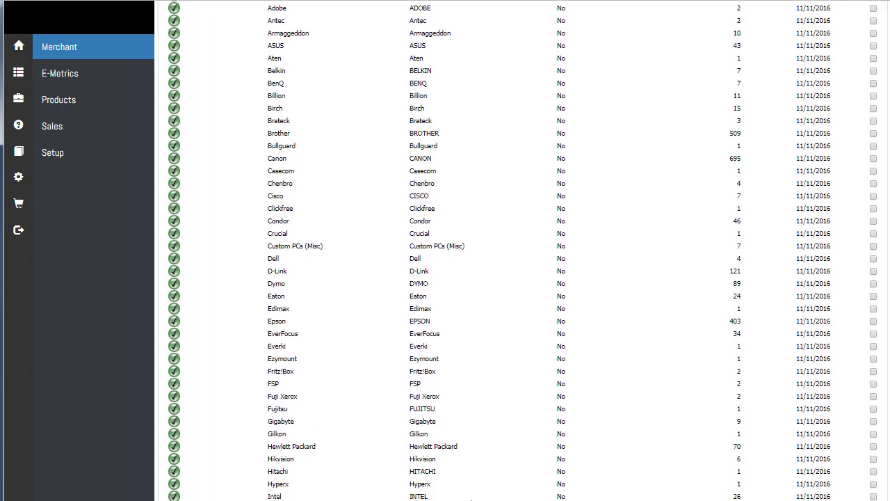
{"action": "scroll", "coordinate": [467, 496], "scroll_direction": "down", "scroll_amount": 2}
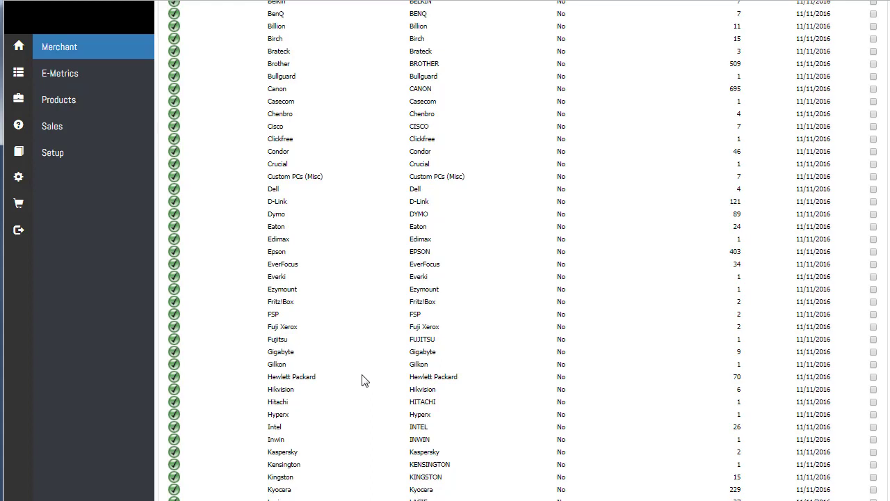
{"action": "scroll", "coordinate": [358, 379], "scroll_direction": "up", "scroll_amount": 1}
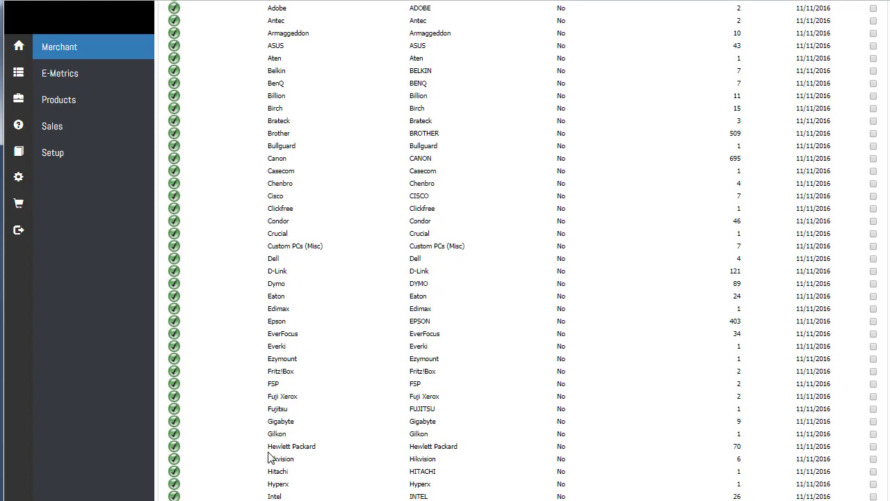
Open the Hewlett Packard mapping, choose IBM as its manufacturer, and return to the mapping list without saving
{"action": "left_click", "coordinate": [174, 452]}
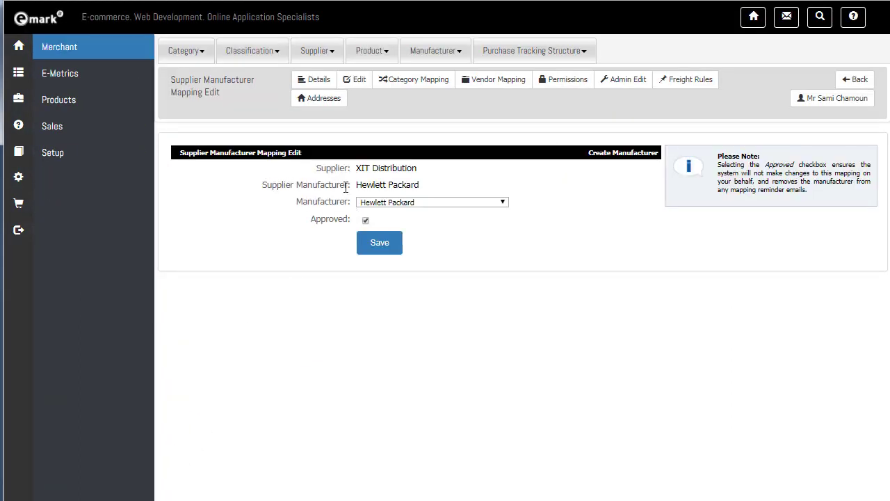
{"action": "left_click", "coordinate": [384, 203]}
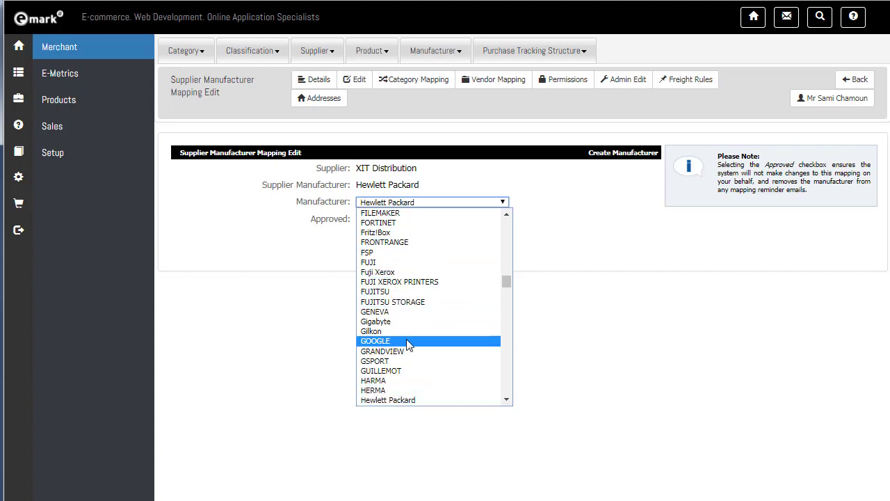
{"action": "scroll", "coordinate": [408, 348], "scroll_direction": "down", "scroll_amount": 3}
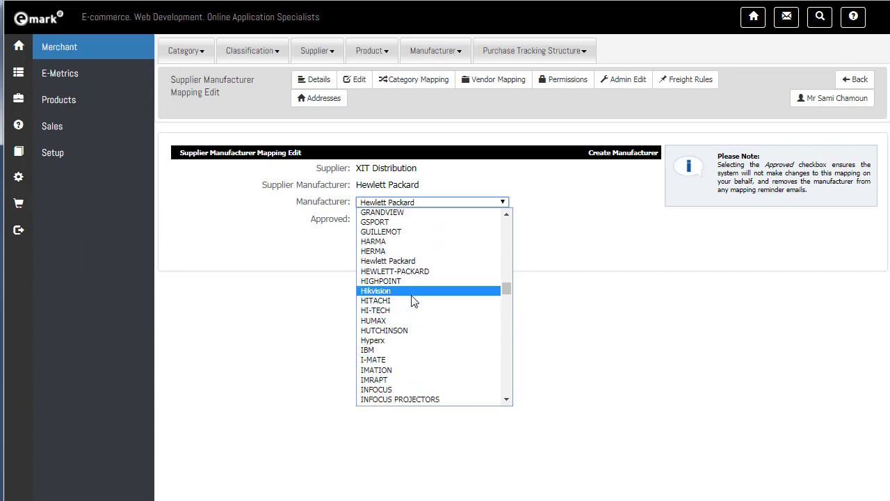
{"action": "left_click", "coordinate": [403, 350]}
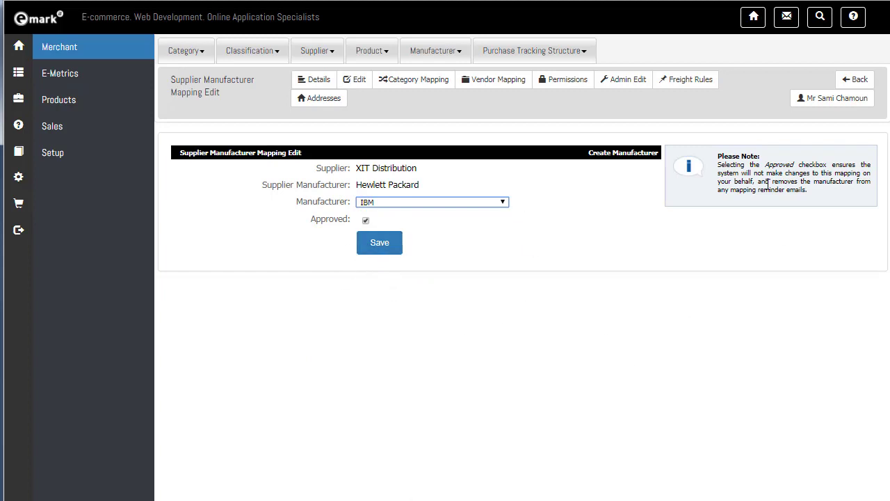
{"action": "left_click", "coordinate": [856, 81]}
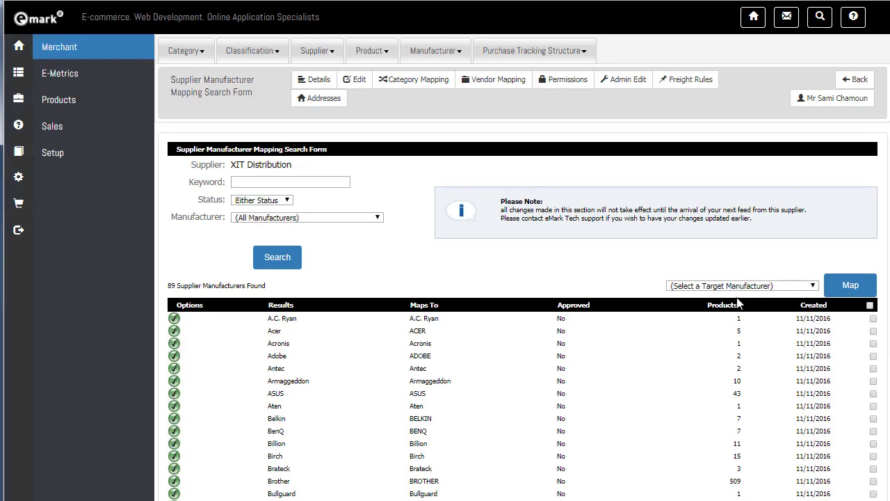
Mark A.C. Ryan, Acer, Acronis, Adobe, Antec and Armaggeddon in the results for bulk mapping
{"action": "left_click", "coordinate": [873, 319]}
{"action": "left_click", "coordinate": [873, 331]}
{"action": "left_click", "coordinate": [874, 343]}
{"action": "left_click", "coordinate": [873, 356]}
{"action": "left_click", "coordinate": [873, 369]}
{"action": "left_click", "coordinate": [873, 380]}
Choose LG as the target manufacturer for the marked supplier manufacturers
{"action": "left_click", "coordinate": [766, 287]}
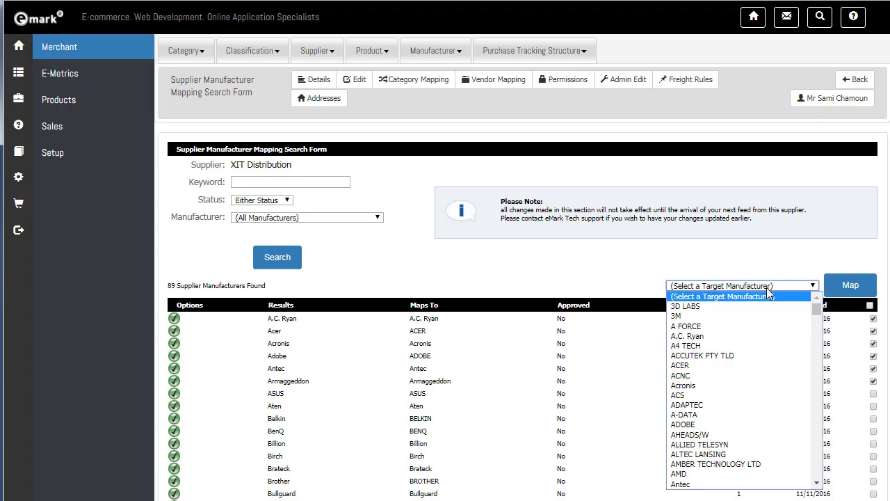
{"action": "scroll", "coordinate": [725, 429], "scroll_direction": "down", "scroll_amount": 9}
{"action": "scroll", "coordinate": [725, 431], "scroll_direction": "down", "scroll_amount": 15}
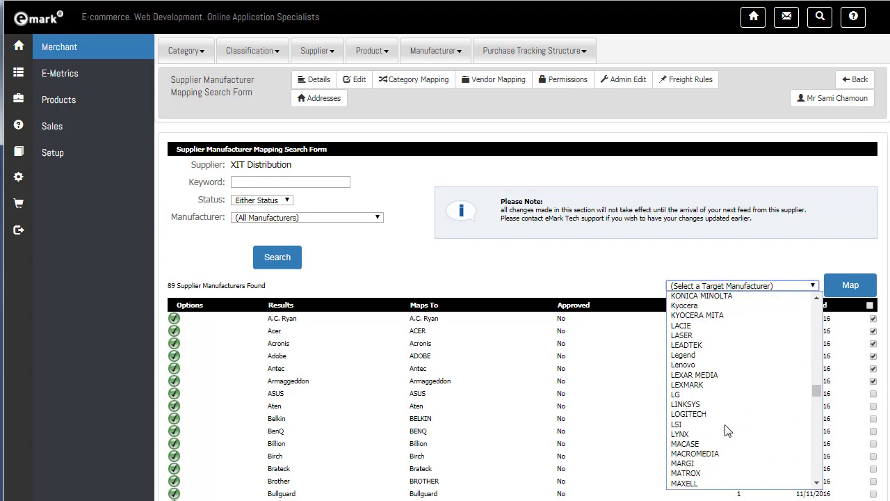
{"action": "left_click", "coordinate": [721, 394]}
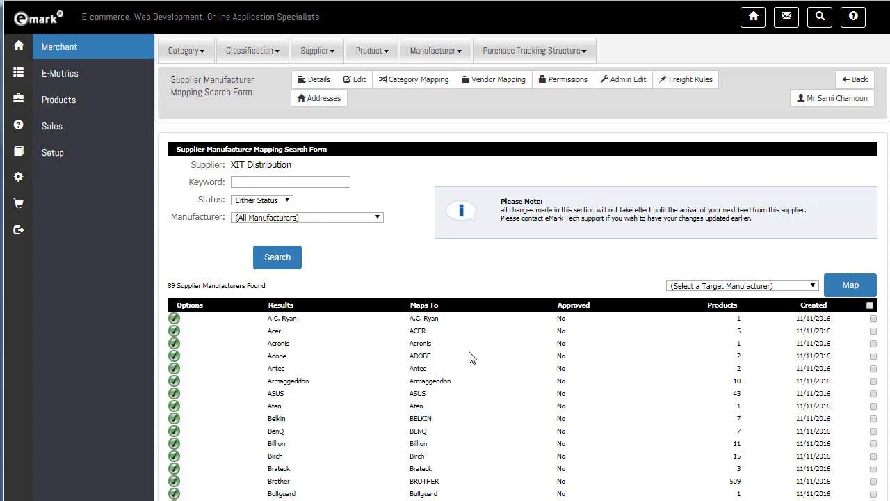
Filter the supplier manufacturer mappings by the Not Approved status and run the search
{"action": "scroll", "coordinate": [470, 357], "scroll_direction": "down", "scroll_amount": 3}
{"action": "scroll", "coordinate": [470, 357], "scroll_direction": "up", "scroll_amount": 3}
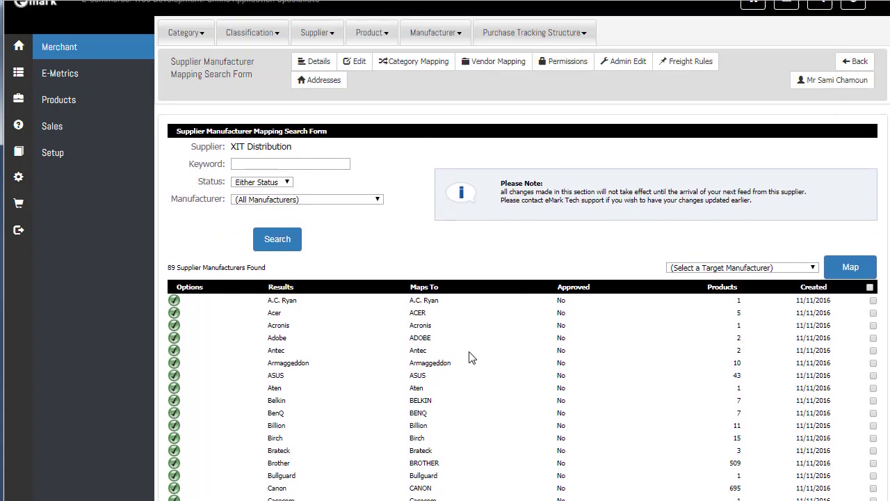
{"action": "left_click", "coordinate": [255, 198]}
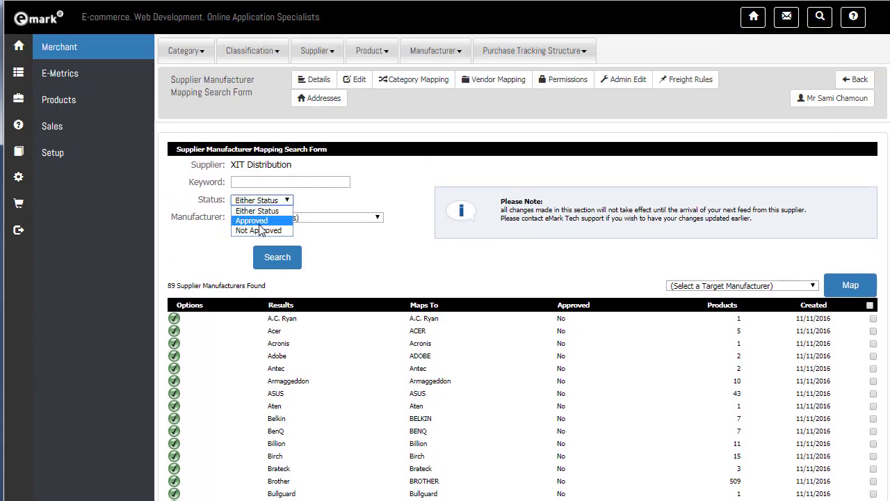
{"action": "left_click", "coordinate": [264, 232]}
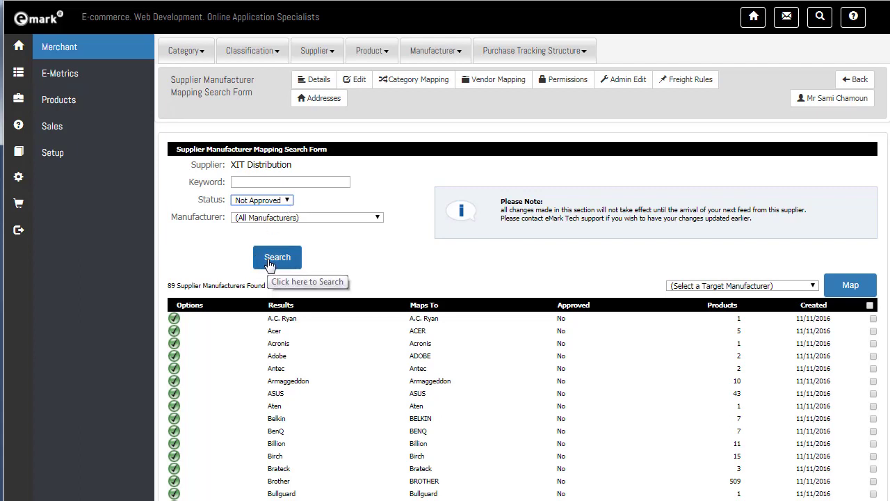
{"action": "left_click", "coordinate": [271, 261]}
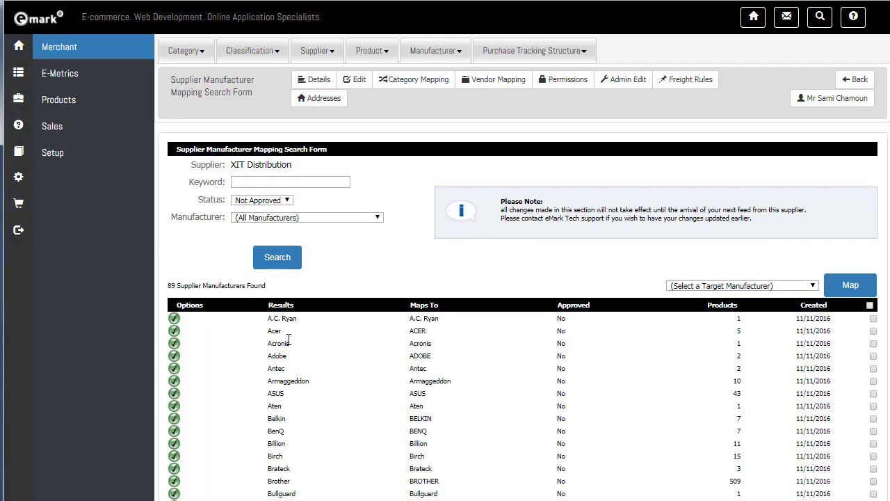
View the A.C. Ryan mapping's manufacturer and approval setting, and return to the Not Approved list
{"action": "left_click", "coordinate": [175, 321]}
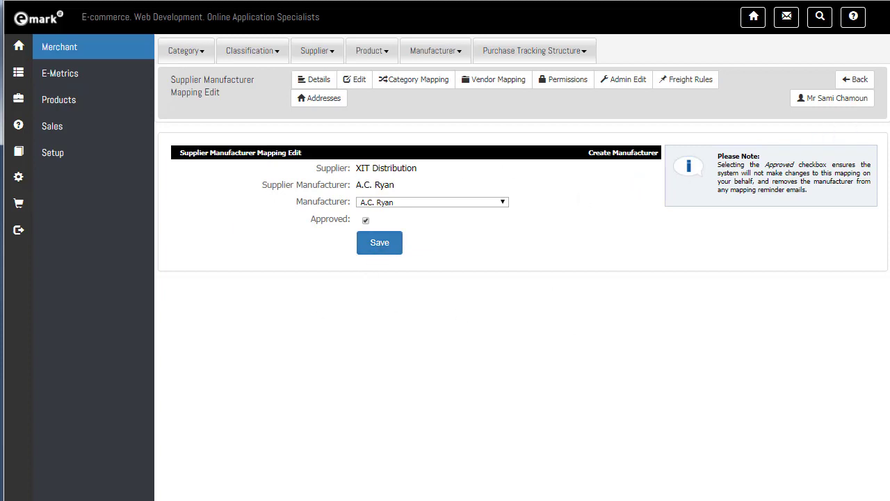
{"action": "left_click", "coordinate": [859, 81]}
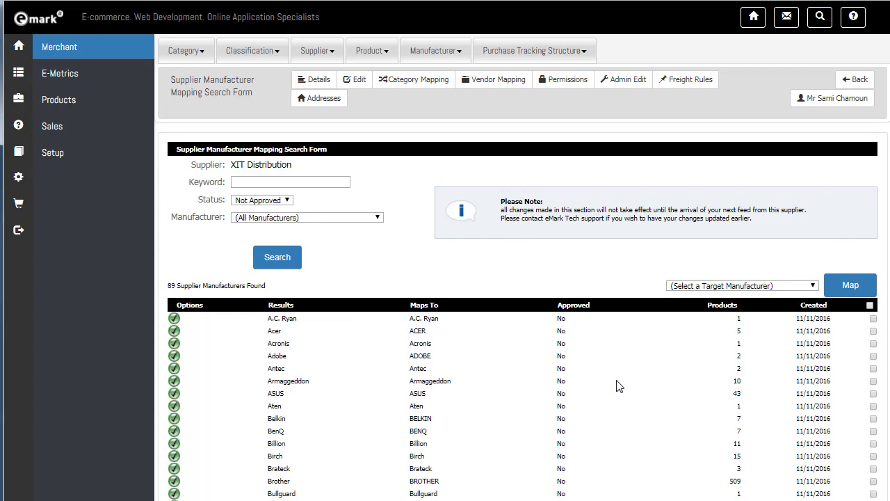
{"action": "scroll", "coordinate": [619, 386], "scroll_direction": "down", "scroll_amount": 3}
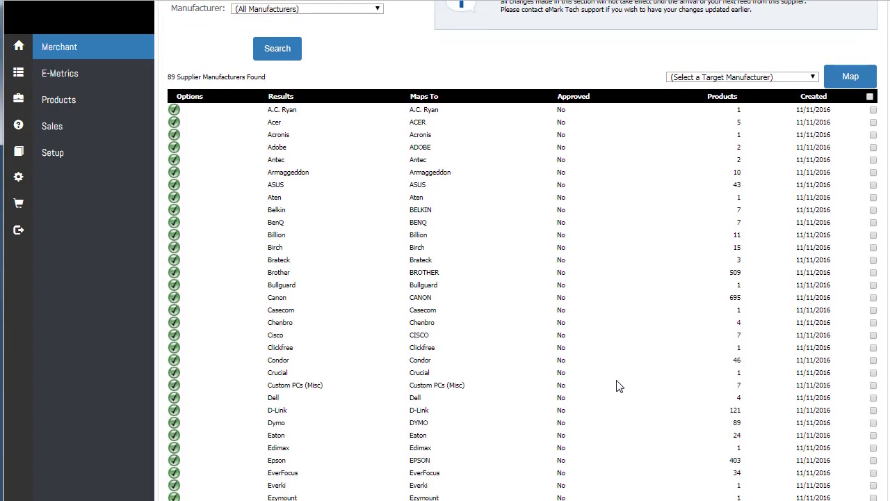